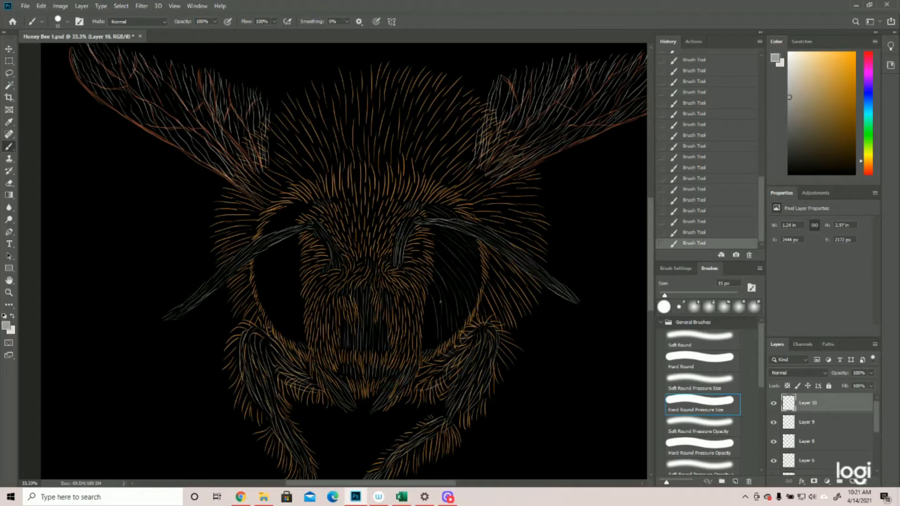
Step: Paint thin curved grey strokes crossing the existing lines in the bee's right-hand eye to form a mesh texture
mouse_move(429, 332)
mouse_down()
mouse_move(433, 347)
mouse_move(420, 354)
mouse_up()
drag(466, 241, 460, 269)
drag(481, 257, 460, 323)
drag(470, 276, 450, 299)
scroll(383, 370, down, 3)
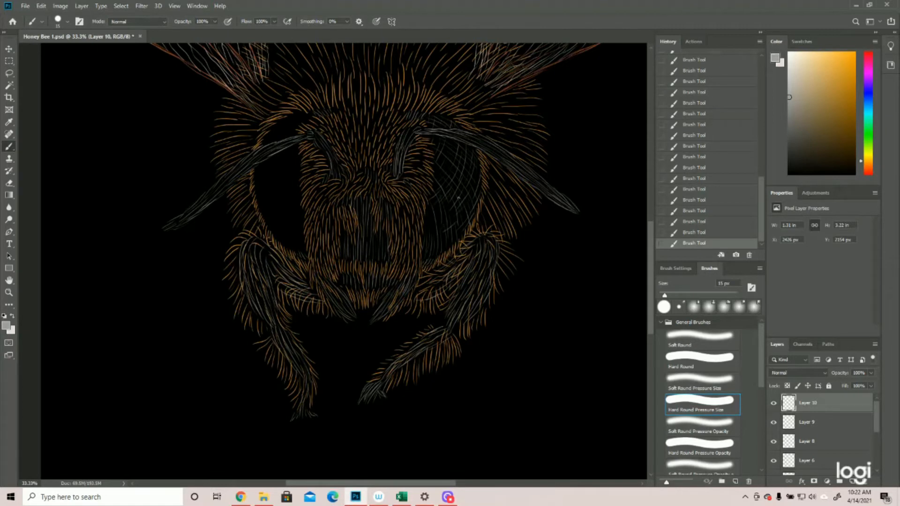
mouse_move(454, 209)
mouse_down()
mouse_move(430, 231)
mouse_move(442, 239)
mouse_up()
drag(438, 248, 425, 254)
Step: Paint thin crossing grey strokes from top to bottom inside the empty left-hand eye of the bee to match the other eye
click(9, 292)
drag(439, 272, 398, 280)
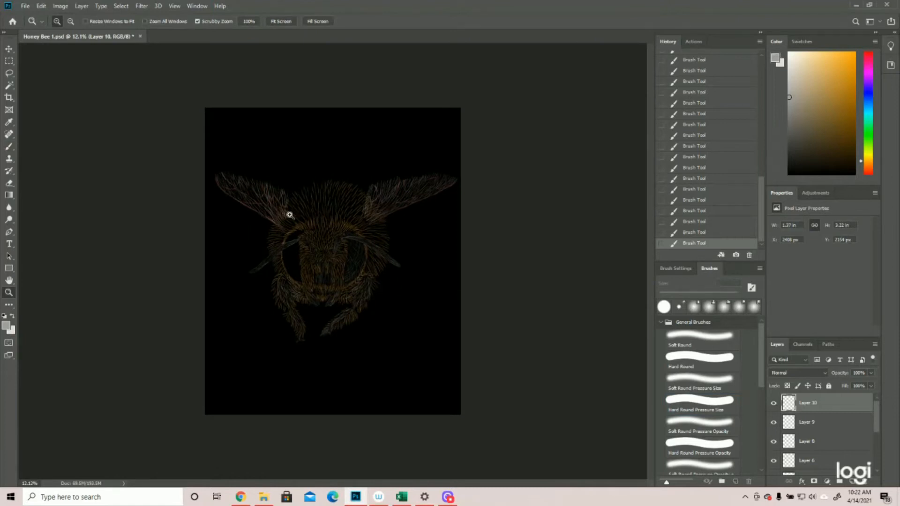
click(297, 231)
click(297, 231)
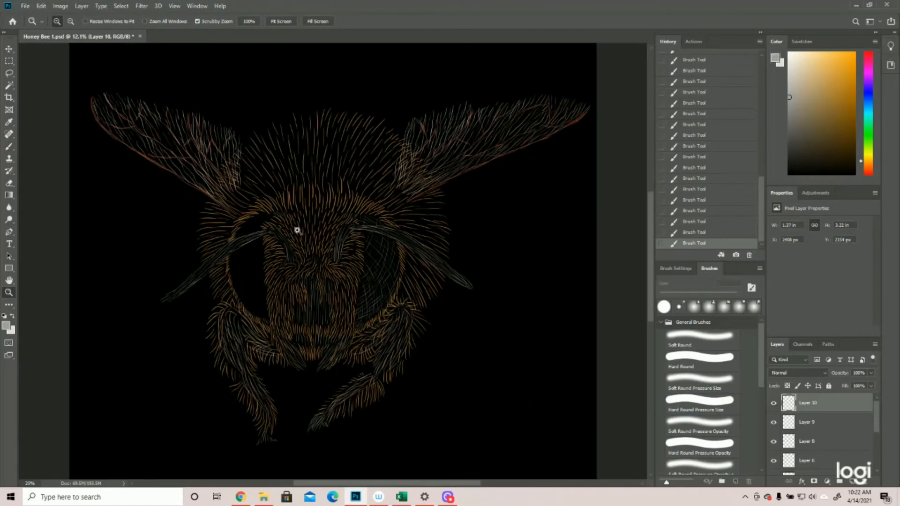
click(298, 230)
click(8, 146)
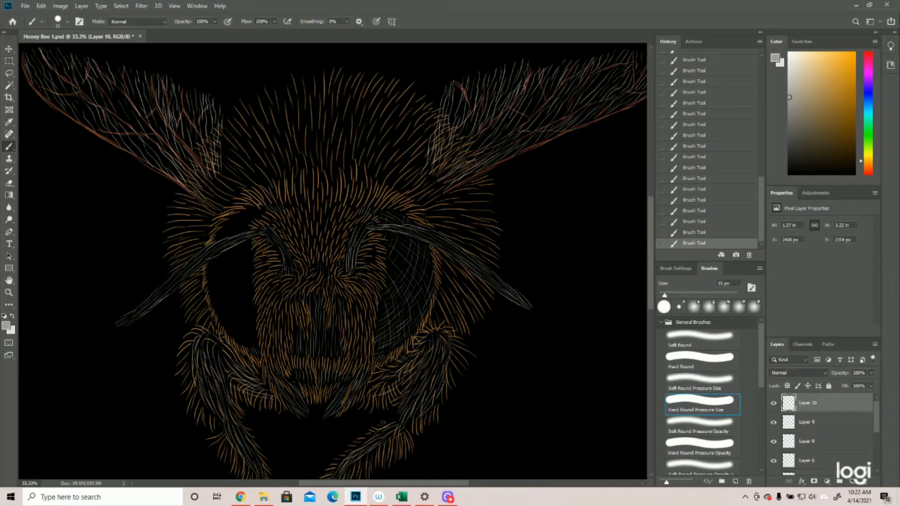
drag(256, 206, 253, 221)
drag(228, 256, 252, 267)
drag(225, 285, 239, 294)
mouse_move(210, 283)
mouse_down()
mouse_move(249, 316)
mouse_move(213, 293)
mouse_move(253, 311)
mouse_up()
drag(234, 337, 256, 350)
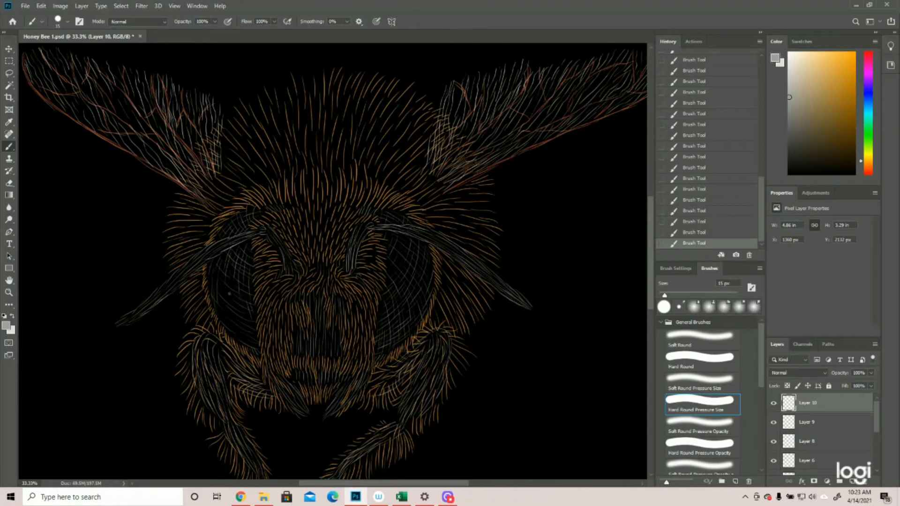
Step: Add more fine grey strokes through the middle and lower part of the left-hand eye to fill out its mesh
drag(233, 277, 238, 320)
key(ctrl+z)
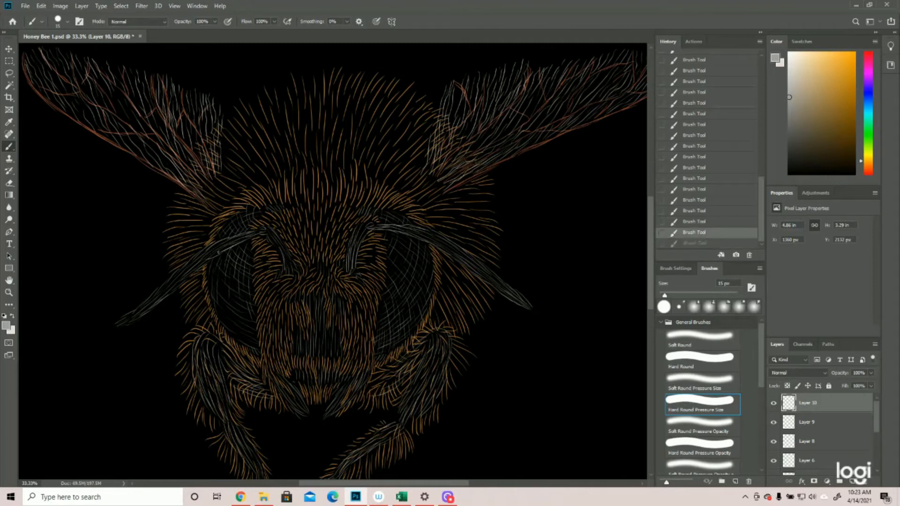
key(ctrl+shift+z)
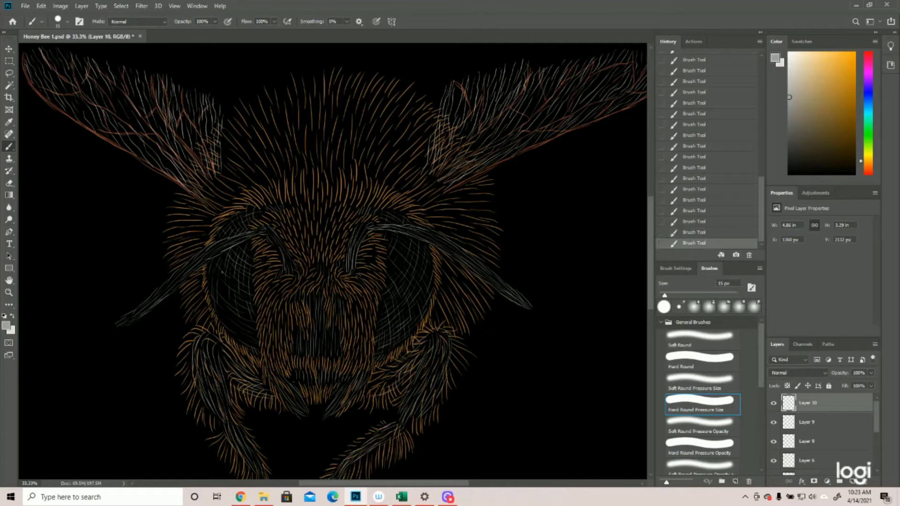
drag(226, 298, 237, 327)
drag(242, 315, 252, 337)
Step: Fit the whole bee drawing in view and save the Honey Bee 1 document
click(9, 293)
drag(354, 297, 331, 300)
drag(418, 333, 382, 317)
click(308, 208)
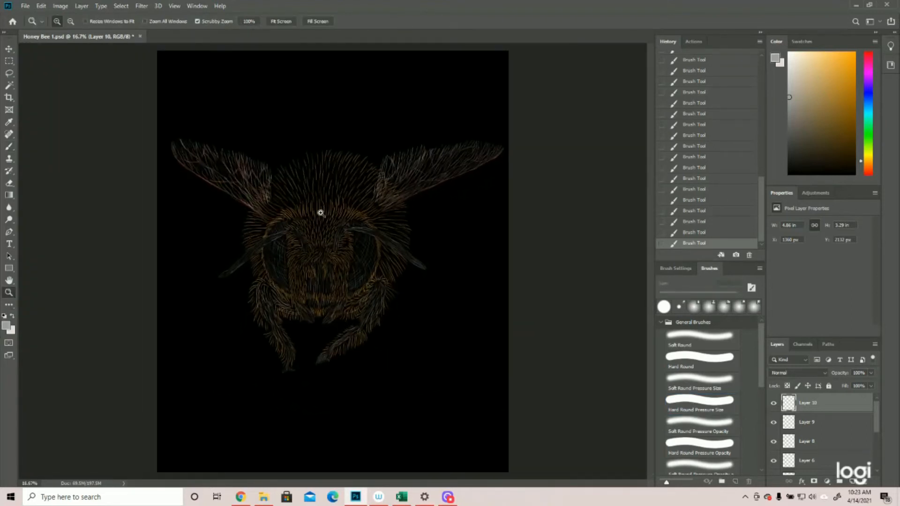
click(25, 5)
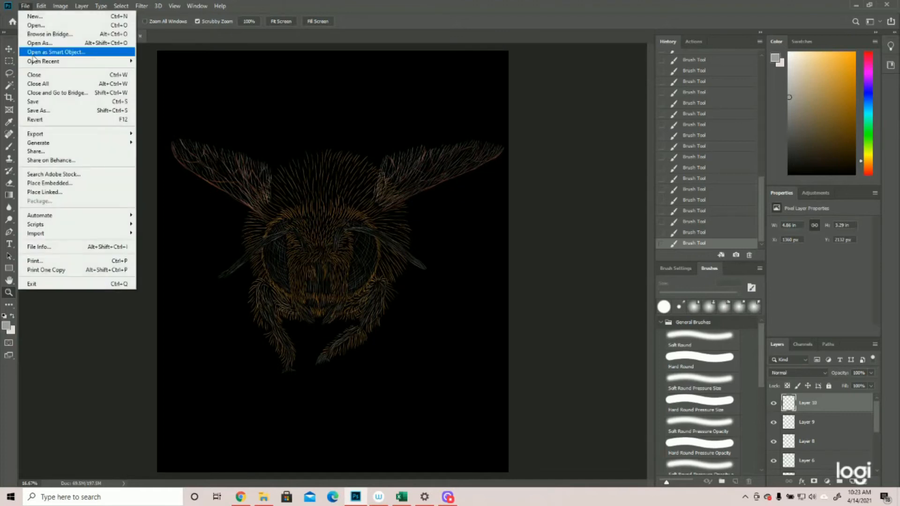
click(32, 101)
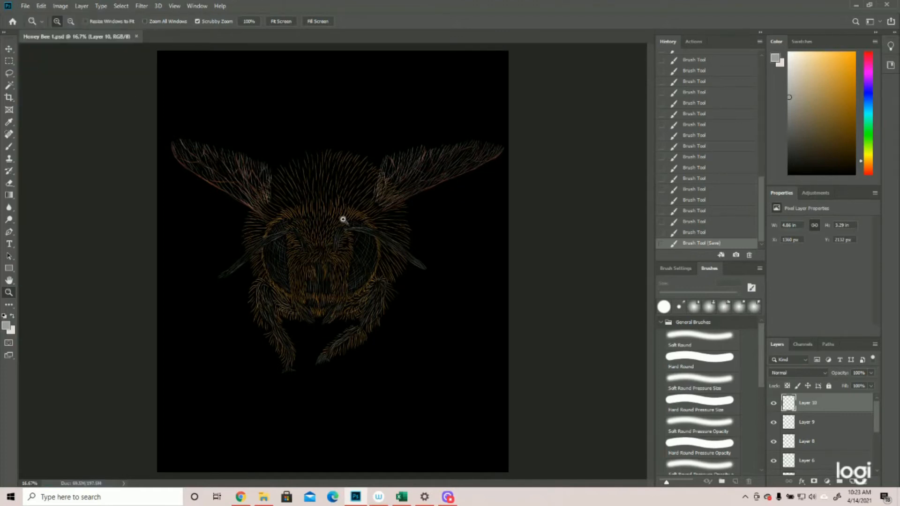
Step: Add a new layer above the others and set the foreground colour to the off-white of the background swatch
click(307, 158)
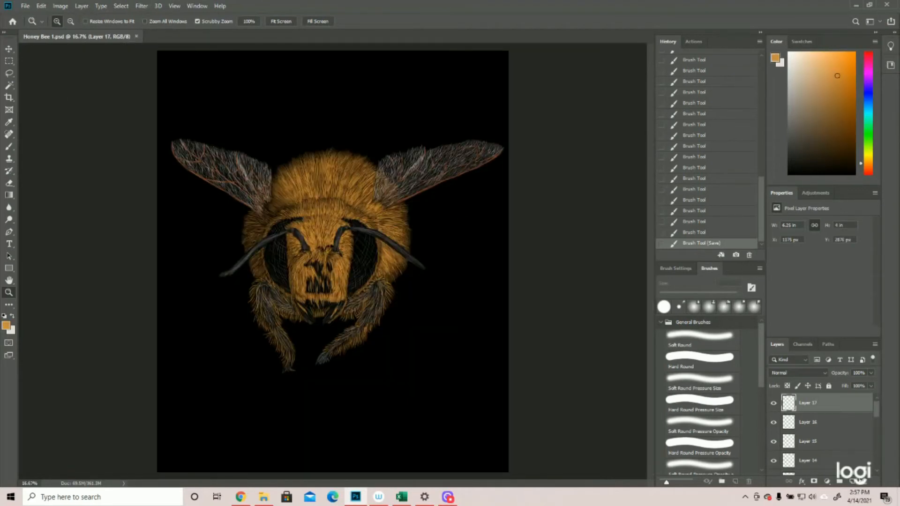
click(858, 482)
click(7, 324)
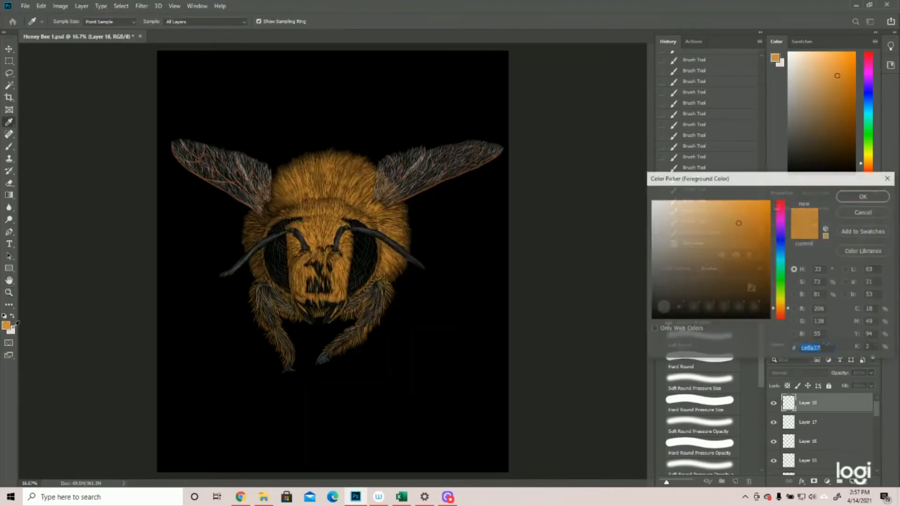
click(12, 330)
click(854, 198)
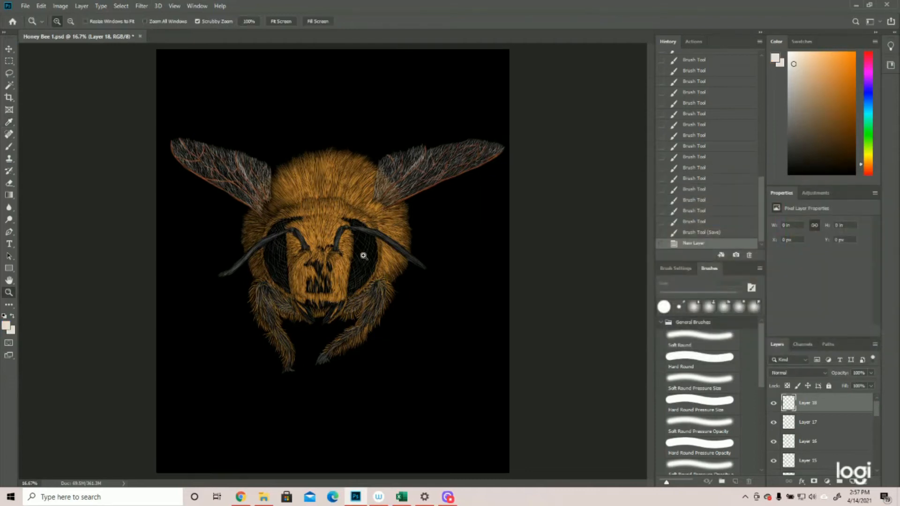
Step: Paint a highlight of dense fine off-white strokes in the upper half of the right-hand eye on the new layer
click(364, 256)
click(8, 146)
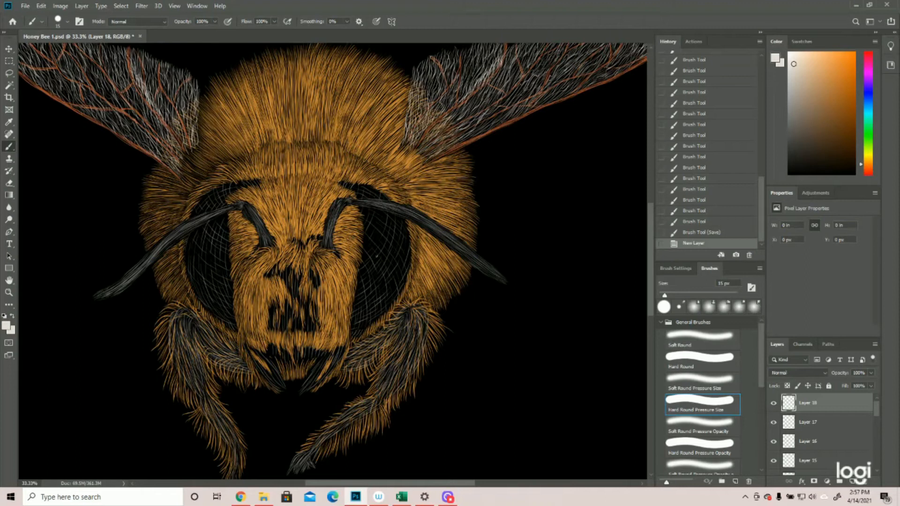
mouse_move(371, 214)
mouse_down()
mouse_move(394, 226)
mouse_move(392, 245)
mouse_up()
mouse_move(377, 207)
mouse_down()
mouse_move(395, 224)
mouse_move(373, 202)
mouse_move(365, 208)
mouse_move(370, 195)
mouse_move(401, 226)
mouse_move(391, 214)
mouse_move(397, 222)
mouse_move(373, 248)
mouse_move(373, 227)
mouse_move(394, 243)
mouse_up()
mouse_move(388, 226)
mouse_down()
mouse_move(404, 244)
mouse_move(396, 260)
mouse_move(367, 234)
mouse_move(395, 266)
mouse_move(371, 280)
mouse_up()
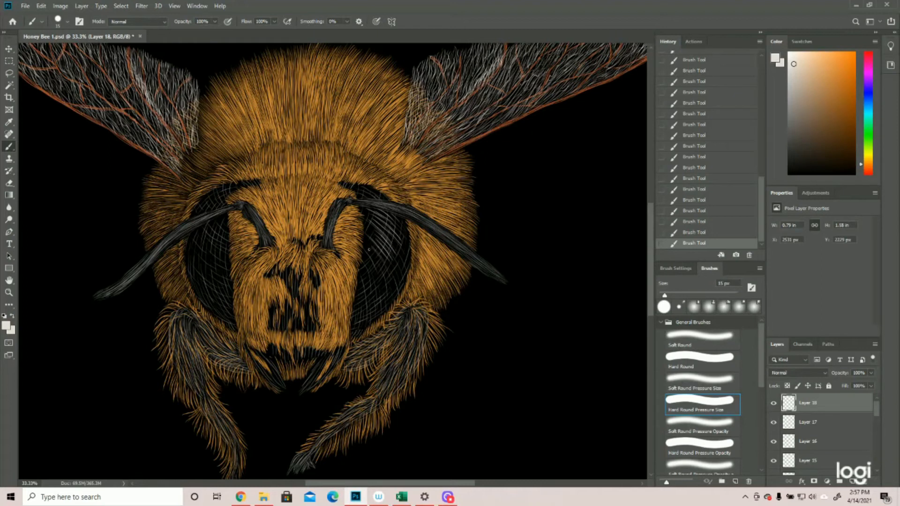
mouse_move(372, 220)
mouse_down()
mouse_move(405, 236)
mouse_move(391, 222)
mouse_move(397, 245)
mouse_move(382, 223)
mouse_move(400, 246)
mouse_move(365, 222)
mouse_move(406, 262)
mouse_move(368, 237)
mouse_move(391, 275)
mouse_move(367, 240)
mouse_move(389, 278)
mouse_move(366, 249)
mouse_move(377, 276)
mouse_up()
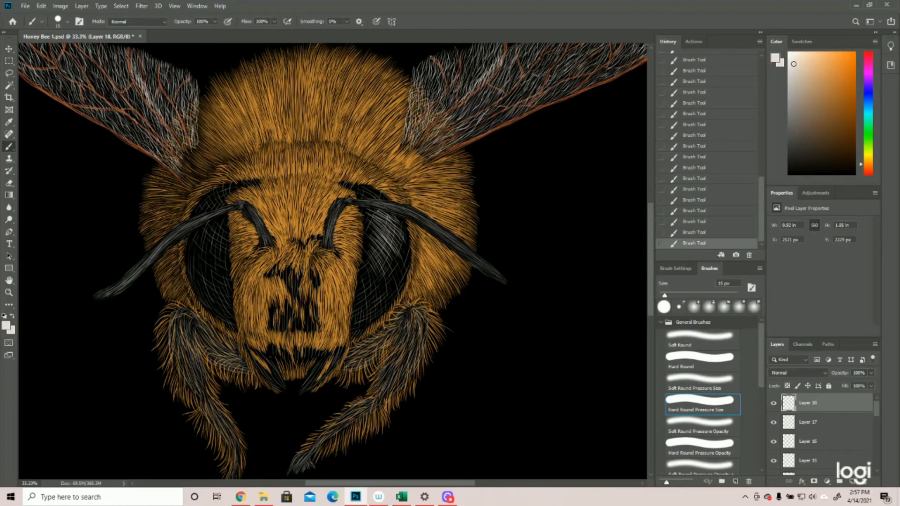
mouse_move(376, 207)
mouse_down()
mouse_move(365, 231)
mouse_move(390, 236)
mouse_move(384, 243)
mouse_move(394, 236)
mouse_move(400, 255)
mouse_move(383, 257)
mouse_move(372, 242)
mouse_up()
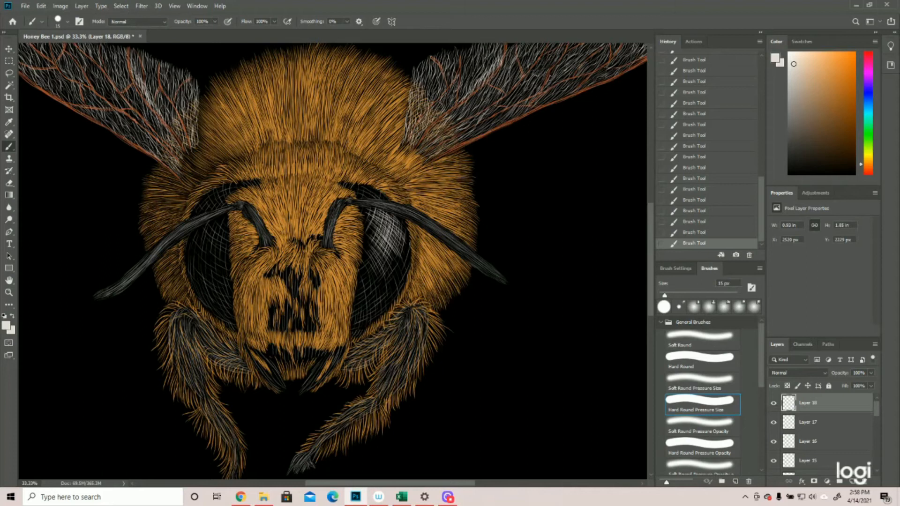
mouse_move(388, 241)
mouse_down()
mouse_move(375, 263)
mouse_move(372, 256)
mouse_move(380, 265)
mouse_up()
Step: Save the document with the highlight added to the right-hand eye
click(8, 293)
drag(484, 270, 448, 273)
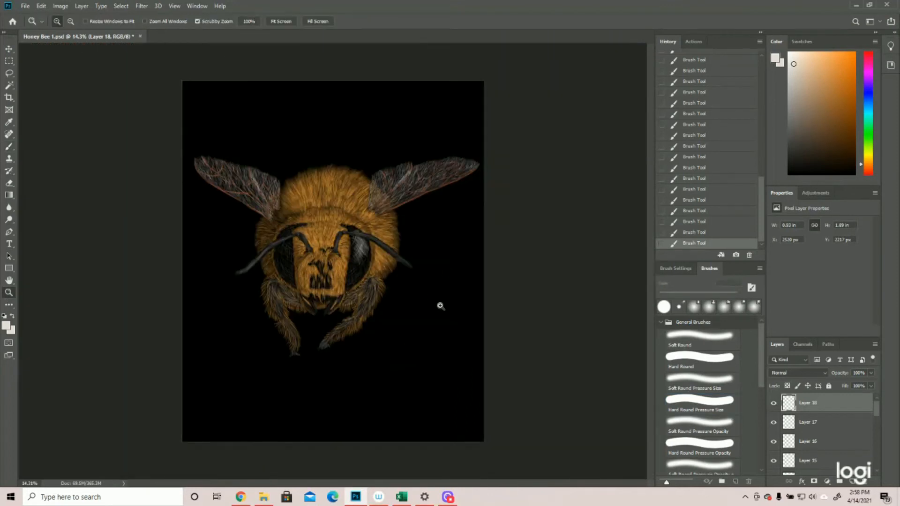
click(265, 228)
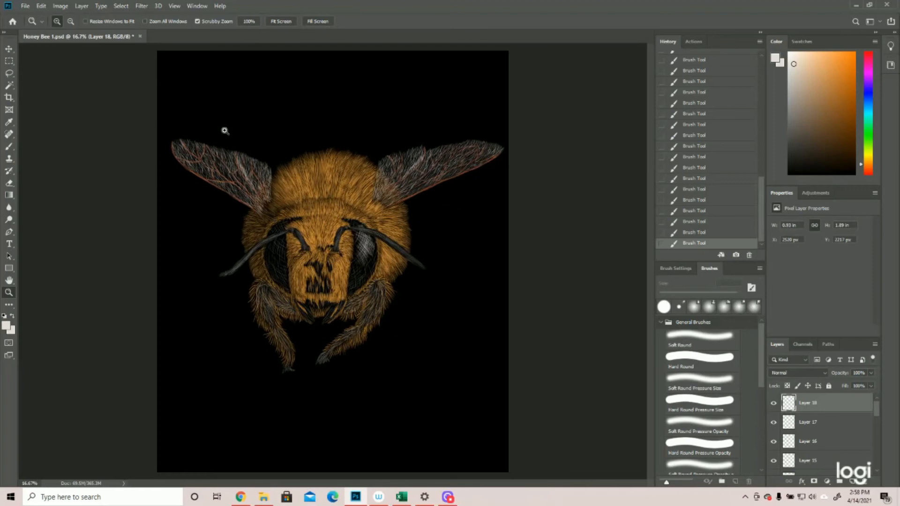
click(25, 6)
click(42, 103)
Step: Paint a matching highlight of fine off-white strokes in the upper half of the left-hand eye
click(276, 245)
click(276, 245)
key(b)
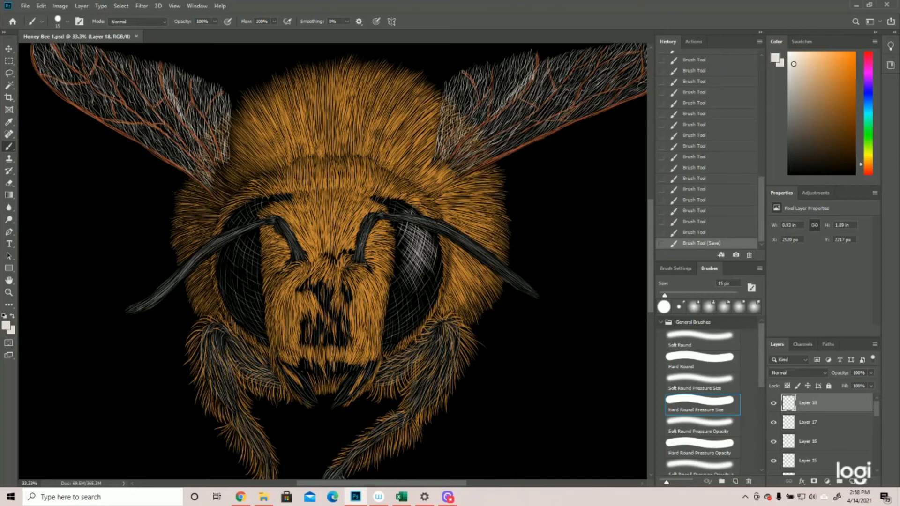
mouse_move(250, 237)
mouse_down()
mouse_move(253, 261)
mouse_move(238, 246)
mouse_move(231, 251)
mouse_move(260, 260)
mouse_move(231, 262)
mouse_move(256, 282)
mouse_move(232, 269)
mouse_move(259, 283)
mouse_move(244, 219)
mouse_move(259, 242)
mouse_move(229, 245)
mouse_move(227, 257)
mouse_move(255, 292)
mouse_up()
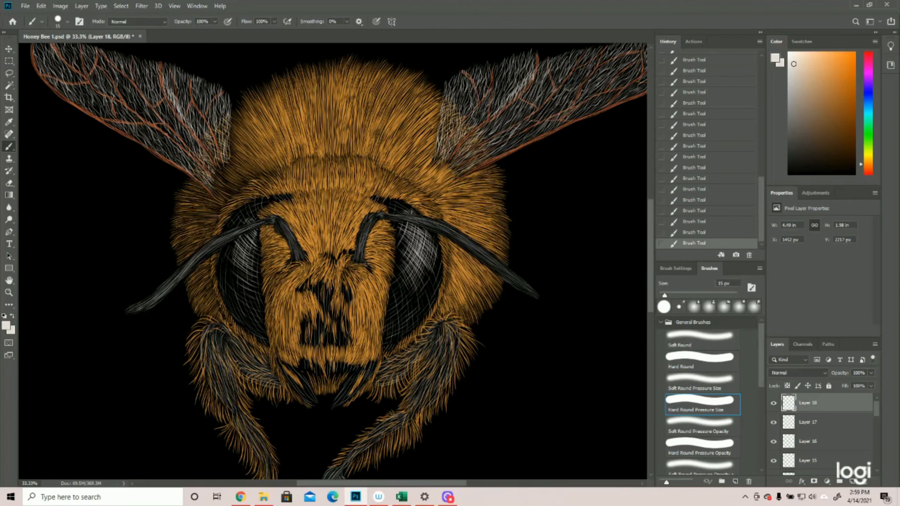
mouse_move(252, 230)
mouse_down()
mouse_move(237, 256)
mouse_move(251, 268)
mouse_move(248, 281)
mouse_move(237, 273)
mouse_move(248, 281)
mouse_move(229, 283)
mouse_up()
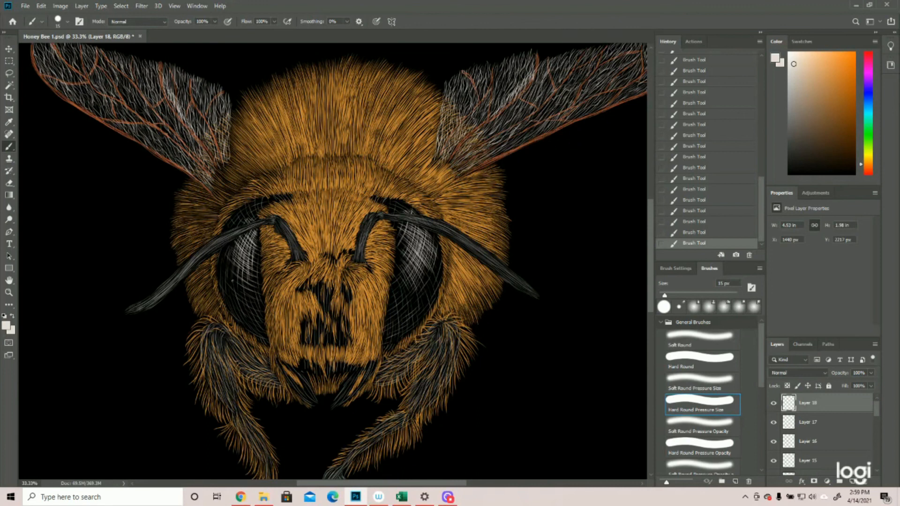
drag(256, 217, 249, 225)
click(12, 292)
drag(424, 294, 403, 308)
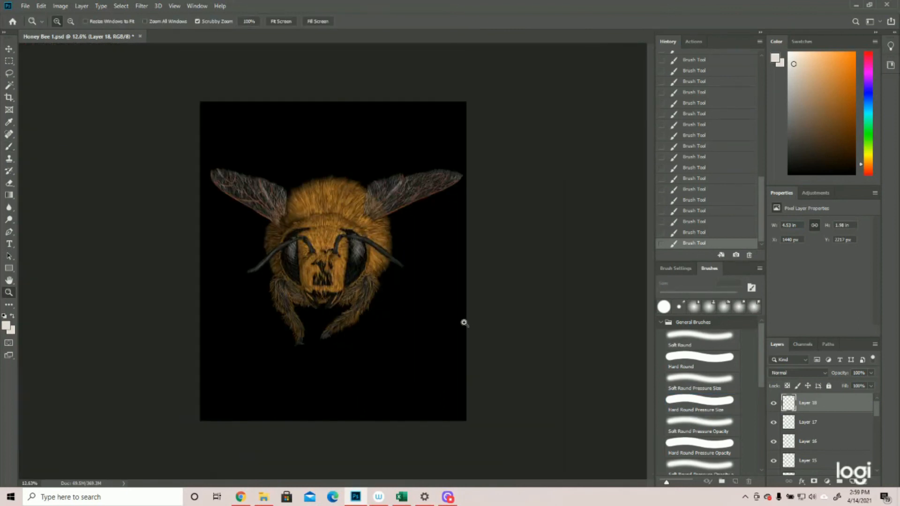
click(425, 302)
click(328, 292)
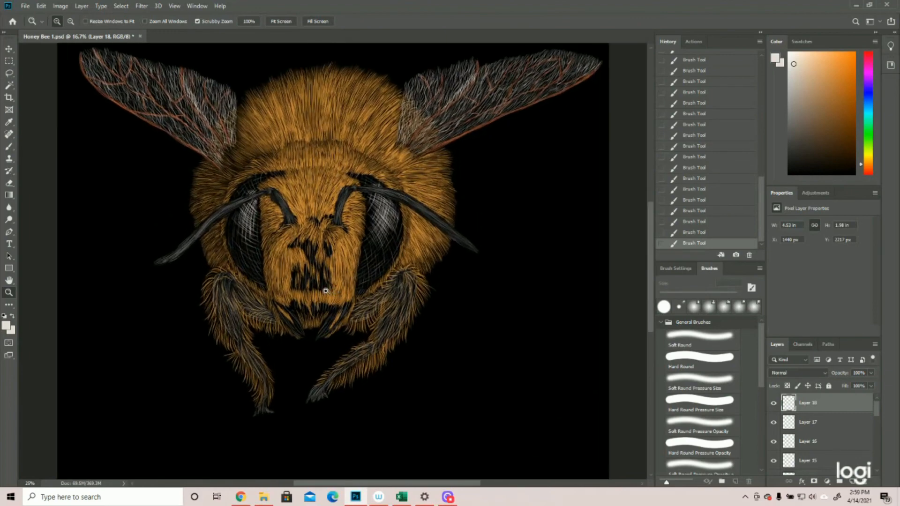